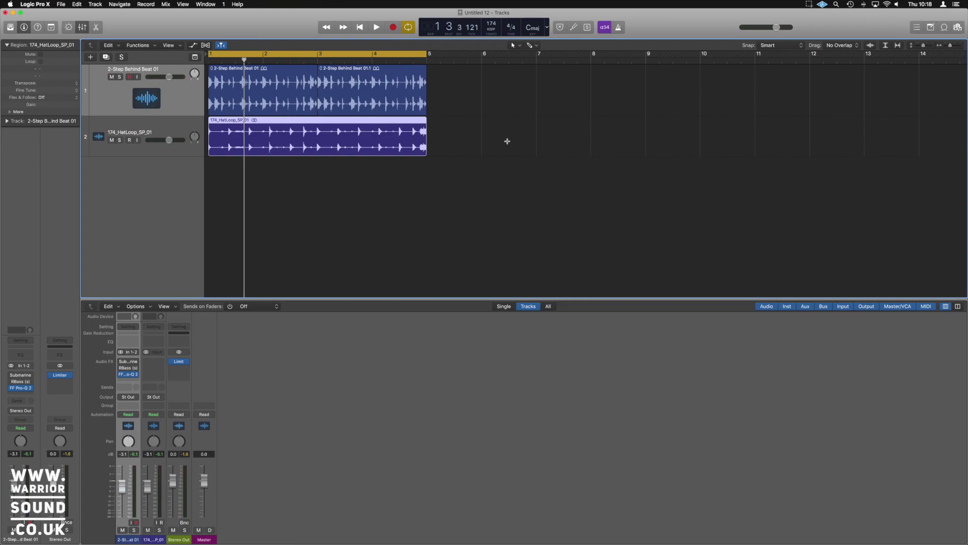
# - Make the hat loop track taller, then solo and play the 2-Step Behind Beat break alone
pyautogui.moveTo(148, 160); pyautogui.dragTo(148, 173)
pyautogui.click(136, 85)
pyautogui.click(119, 77)
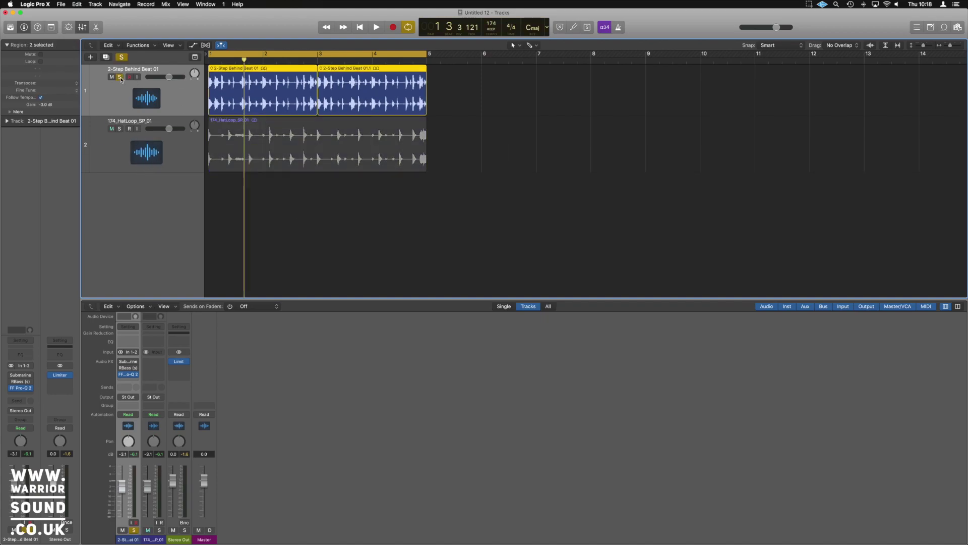
pyautogui.press('space')
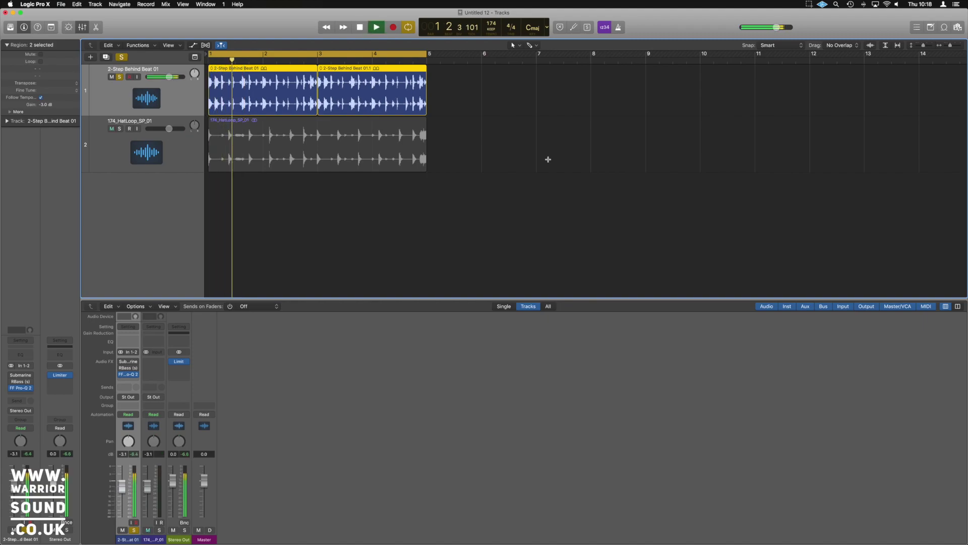
pyautogui.press('space')
# - Solo and play the 174_HatLoop_SP_01 track alone, then play both tracks together
pyautogui.click(121, 77)
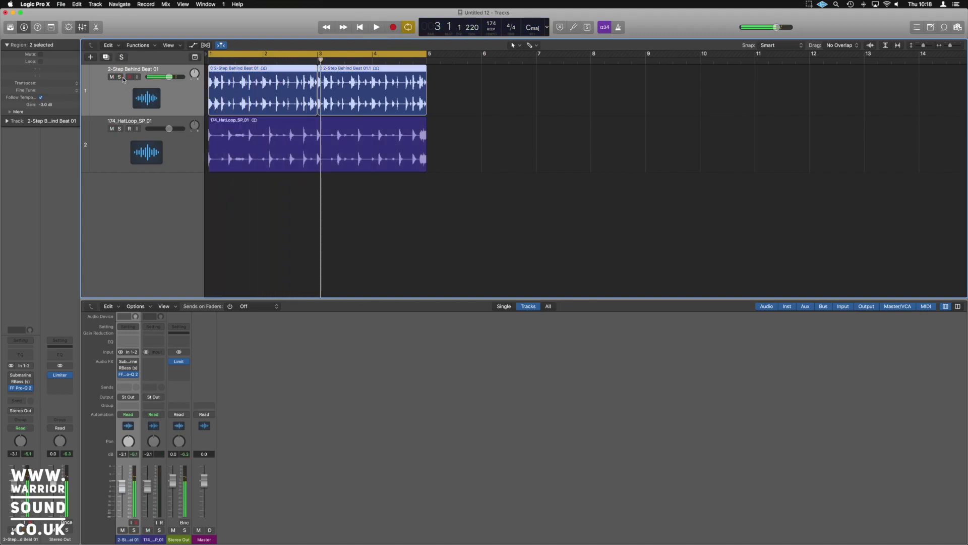
pyautogui.click(120, 130)
pyautogui.press('space')
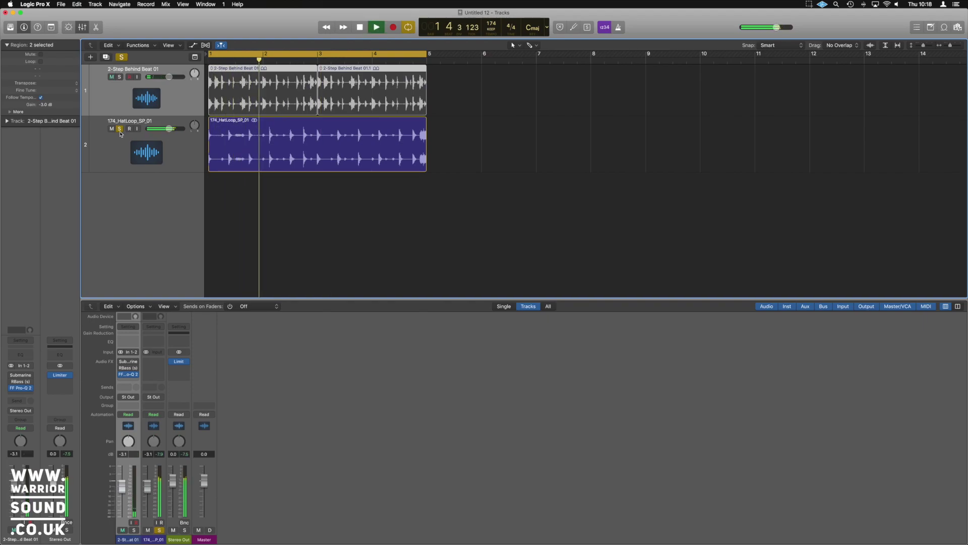
pyautogui.press('space')
pyautogui.click(120, 130)
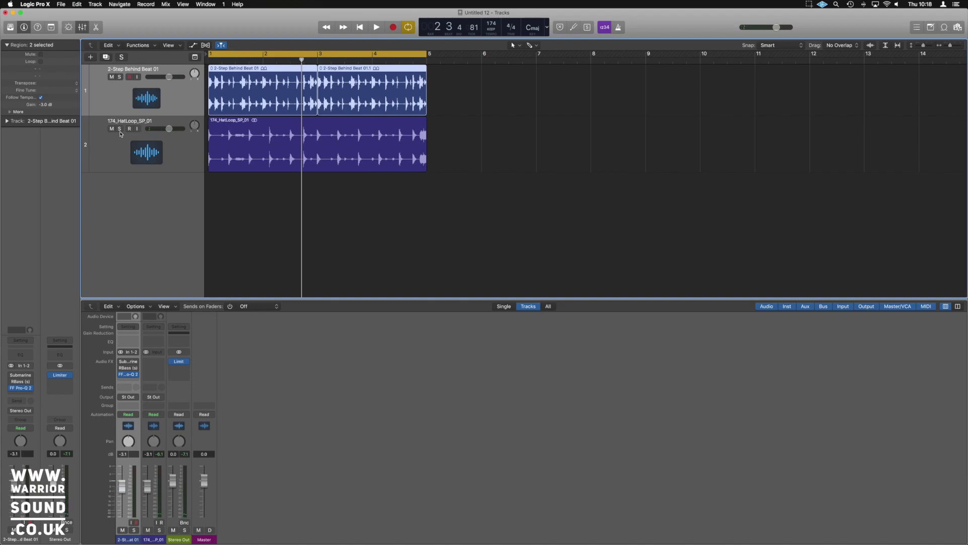
pyautogui.press('space')
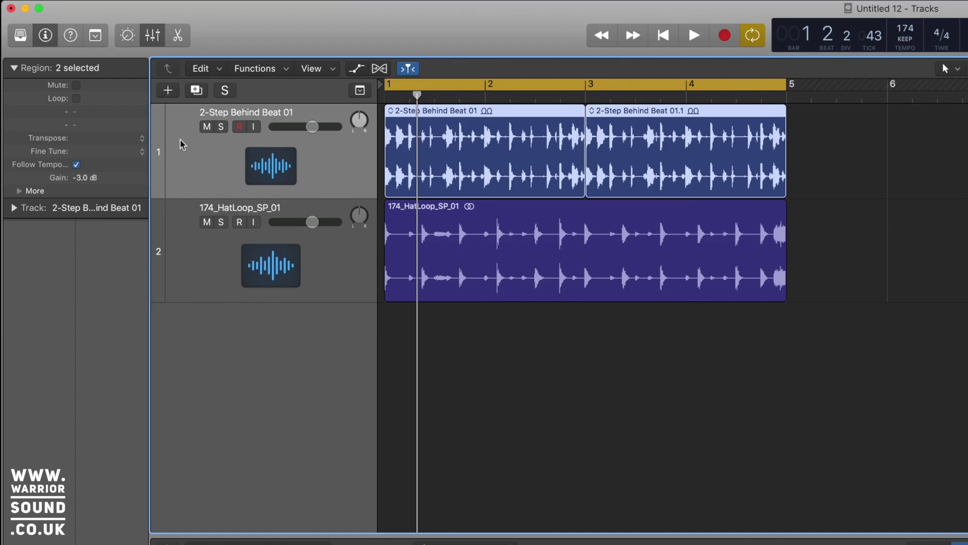
# - Add the Groove Track component to the track headers via Track Header Components
pyautogui.rightClick(348, 165)
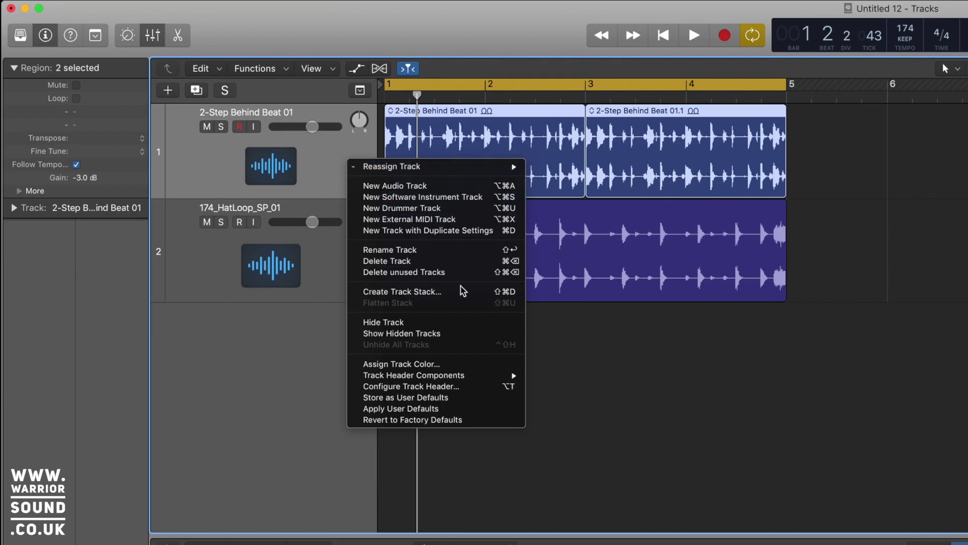
pyautogui.moveTo(444, 379)
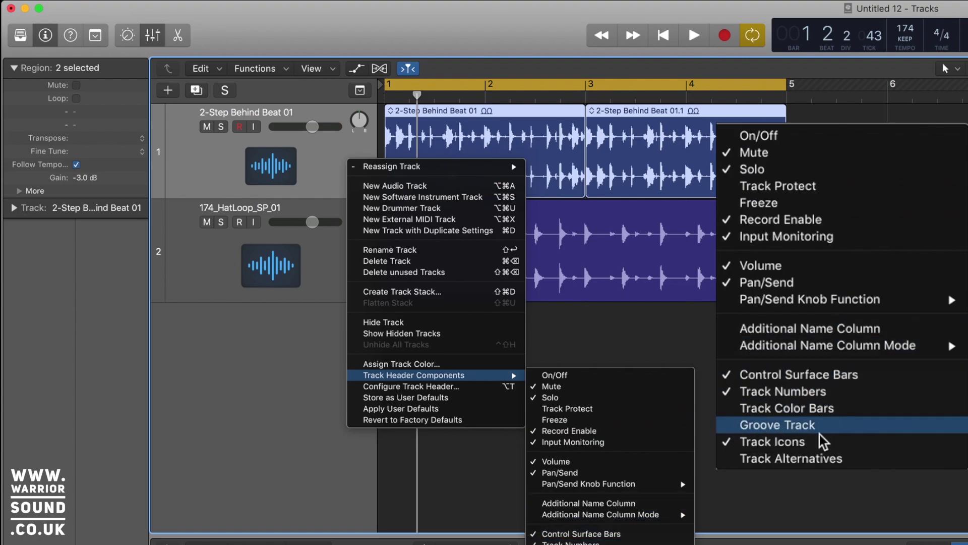
pyautogui.click(752, 433)
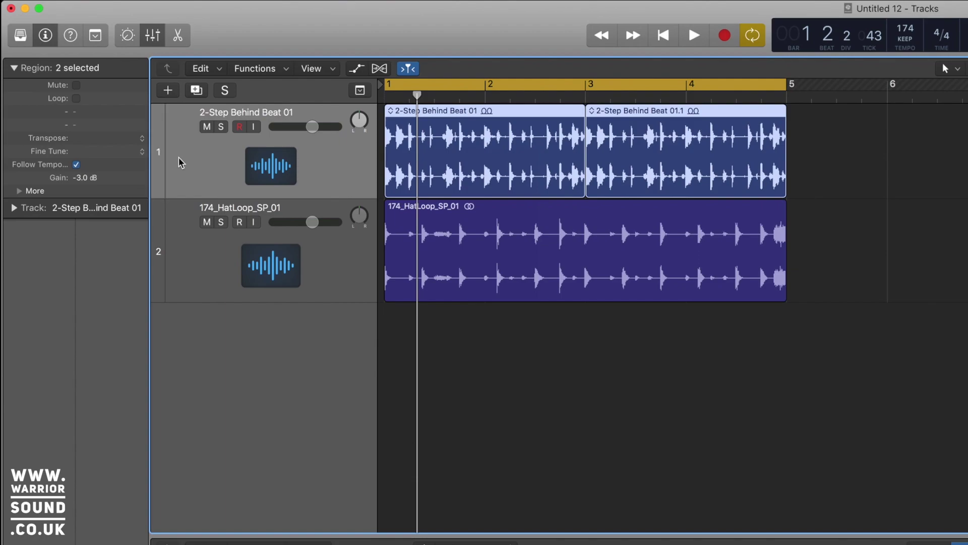
# - Set the 2-Step Behind Beat 01 track as the groove track and select the HatLoop region
pyautogui.hscroll(1, 158, 160)
pyautogui.click(158, 153)
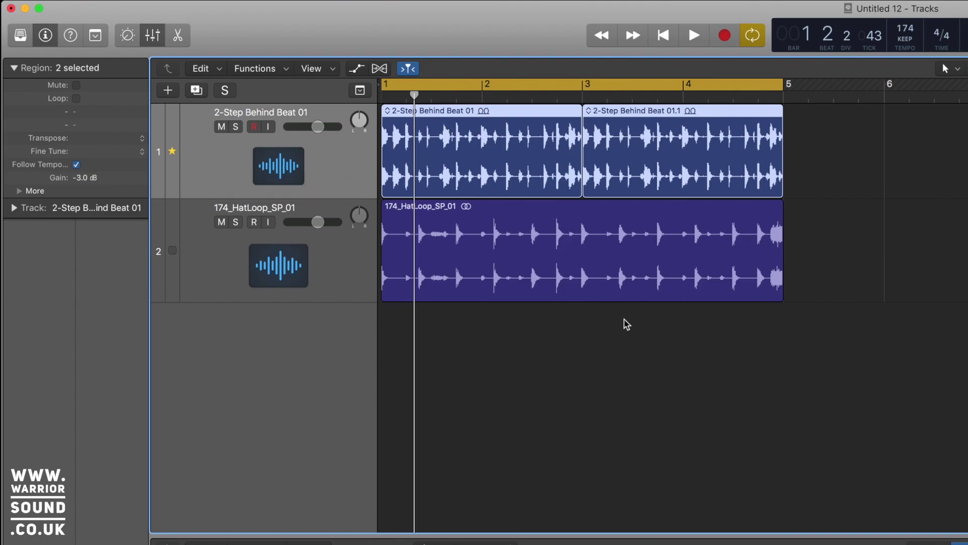
pyautogui.click(557, 217)
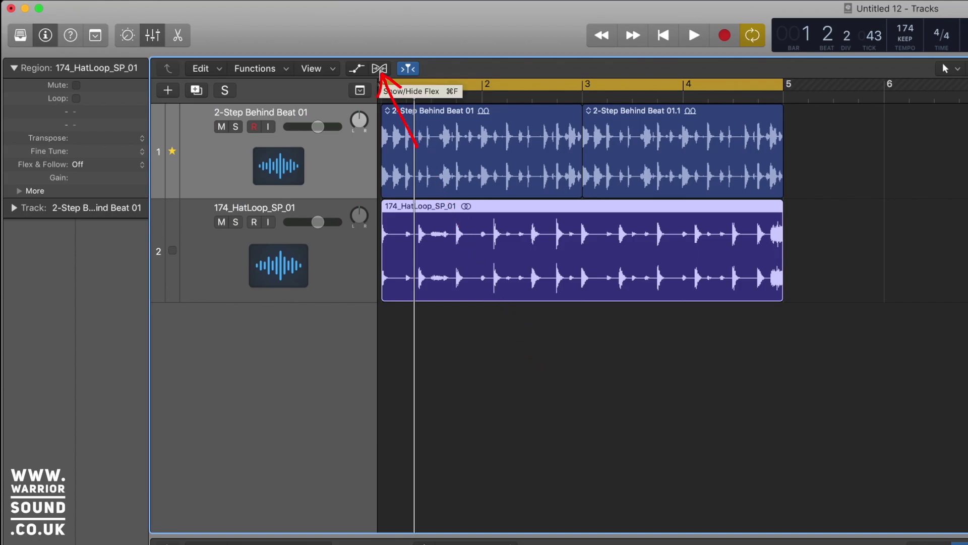
# - Show flex, set the hat loop track to Flex Time - Slicing, and select the 2-Step regions
pyautogui.click(379, 68)
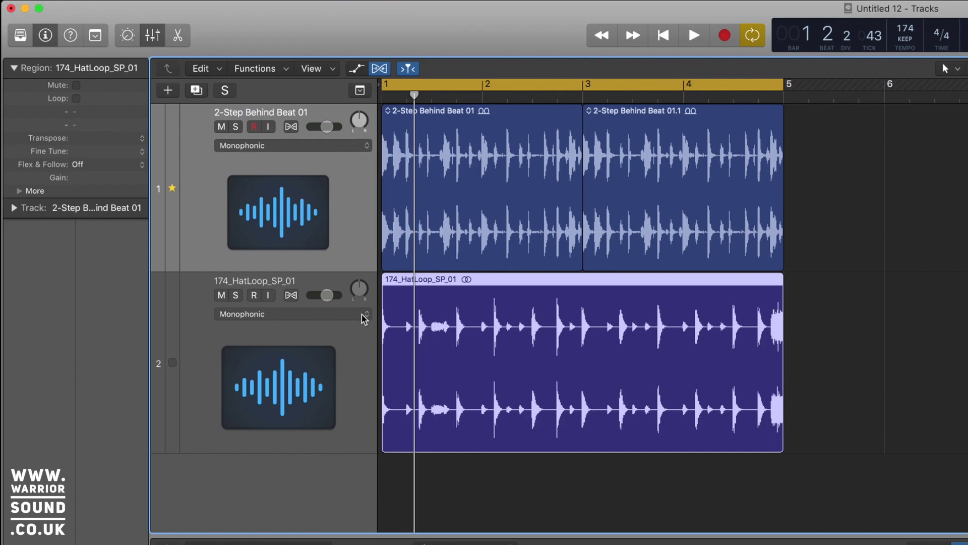
pyautogui.click(326, 315)
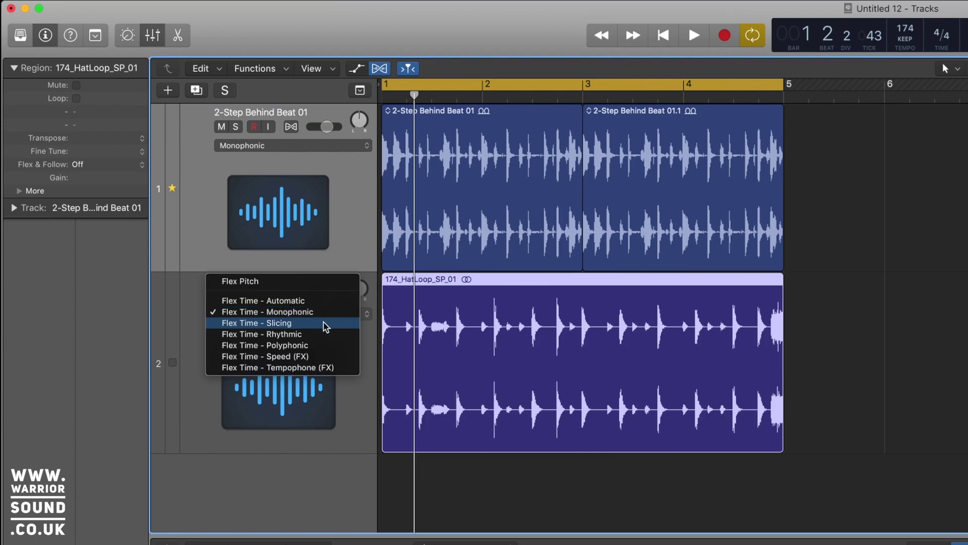
pyautogui.click(325, 322)
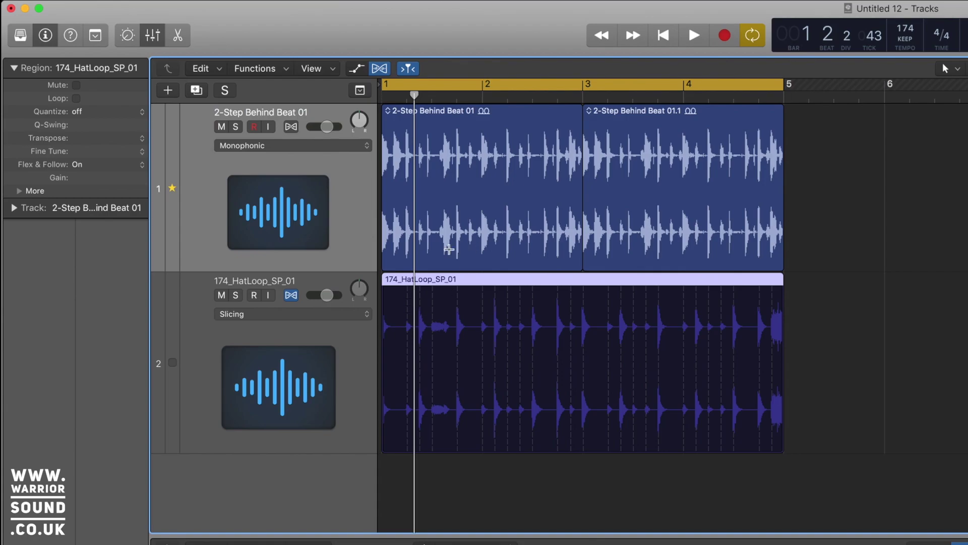
pyautogui.click(360, 183)
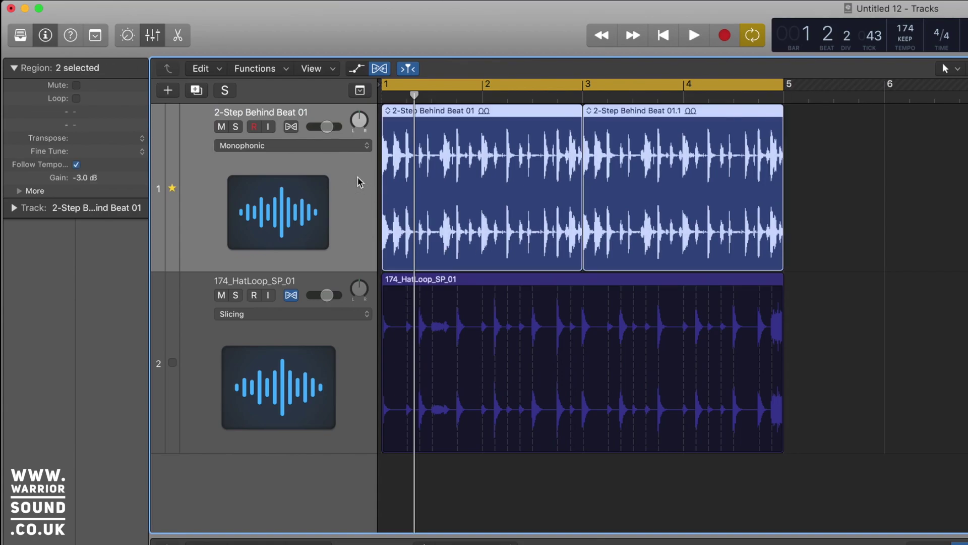
# - Have the hat loop follow the groove, zoom out to bars 1–5 and play, then toggle track 1's Flex
pyautogui.click(172, 362)
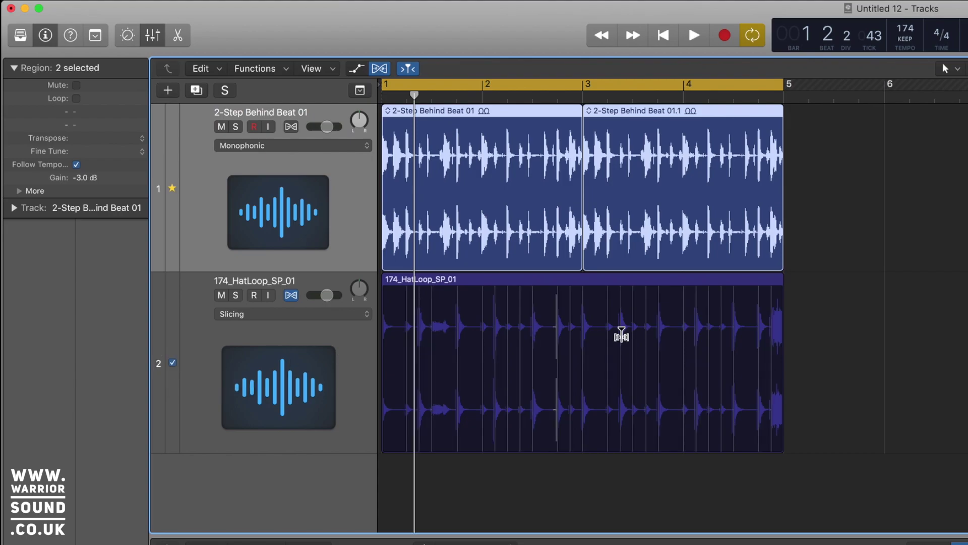
pyautogui.press('super+Right')
pyautogui.press('super+Right')
pyautogui.press('super+Right')
pyautogui.press('super+Right')
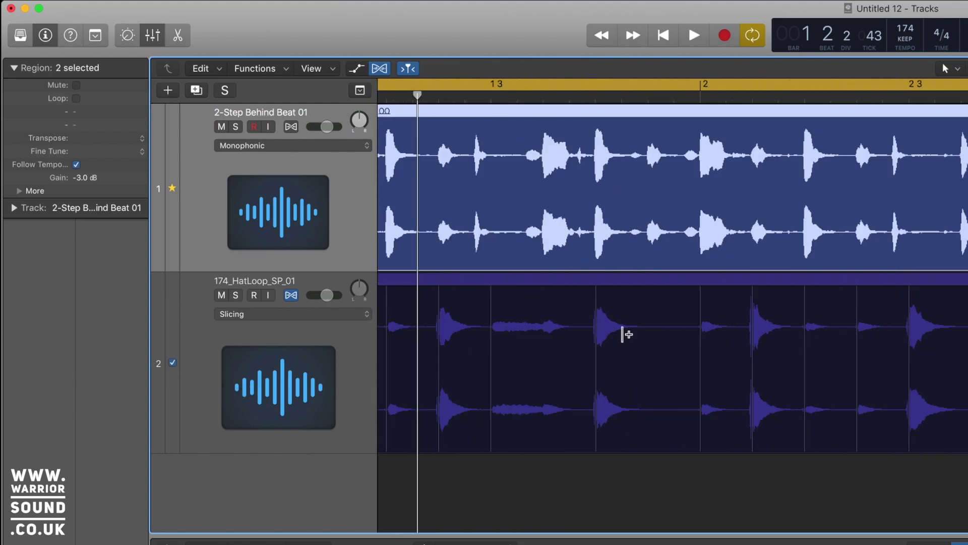
pyautogui.press('z')
pyautogui.press('space')
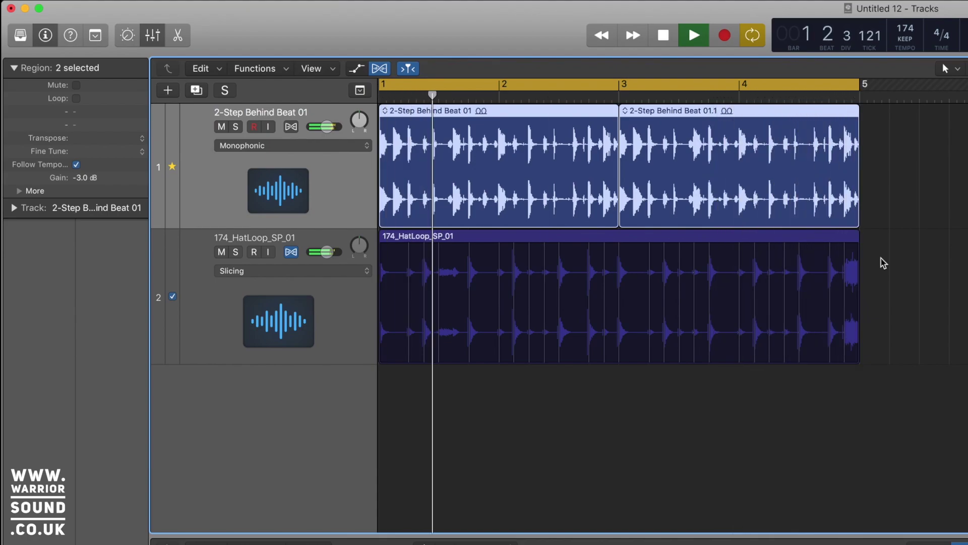
pyautogui.click(291, 127)
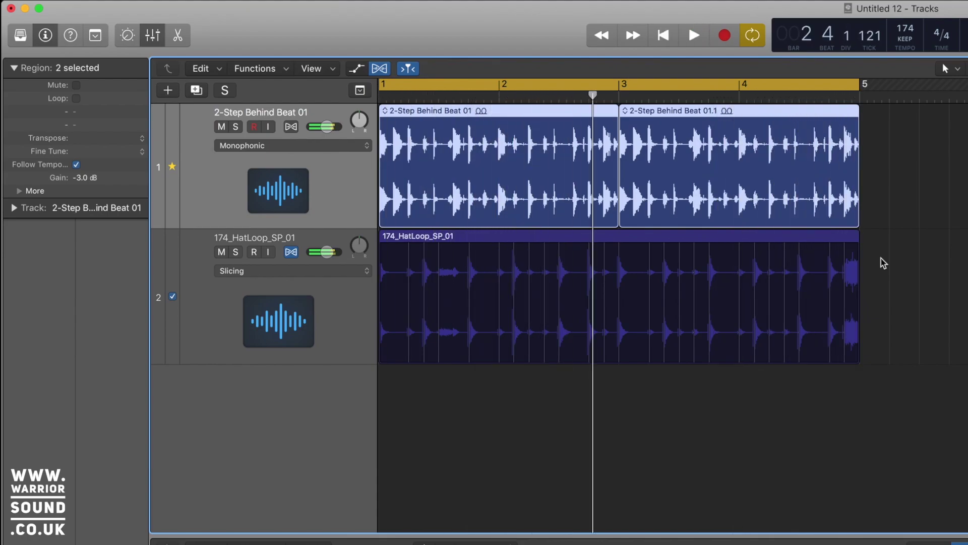
pyautogui.click(291, 126)
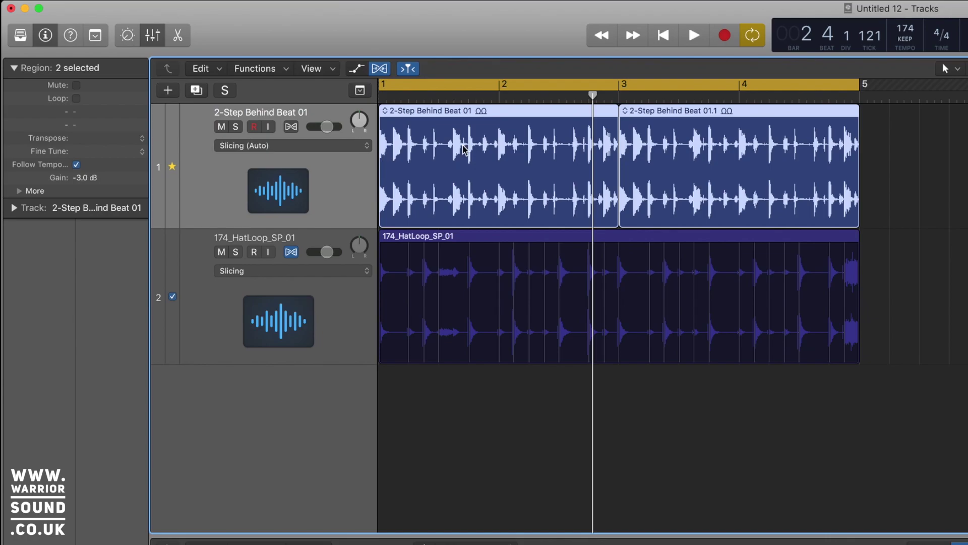
# - Set the 2-Step Behind Beat 01 track's flex mode to Flex Time - Slicing and zoom in horizontally
pyautogui.click(291, 127)
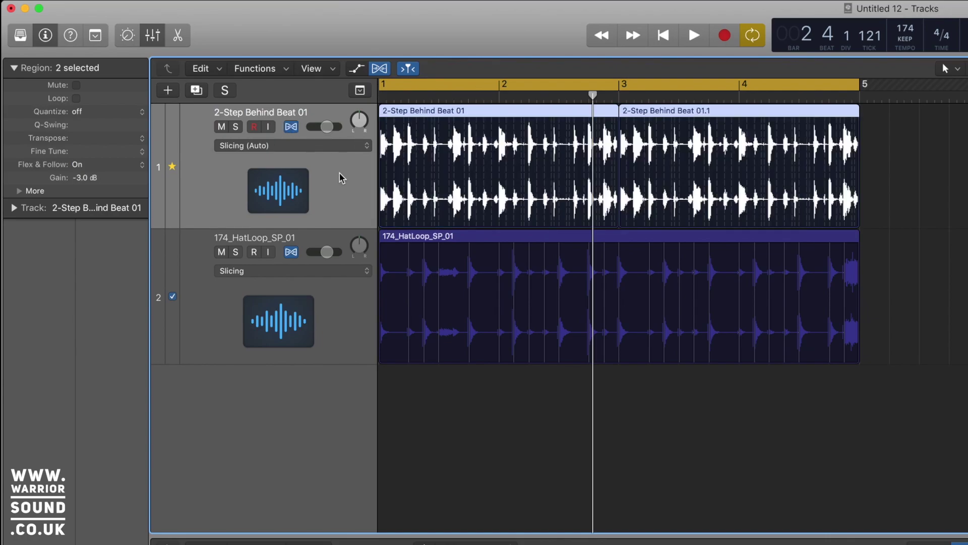
pyautogui.click(321, 152)
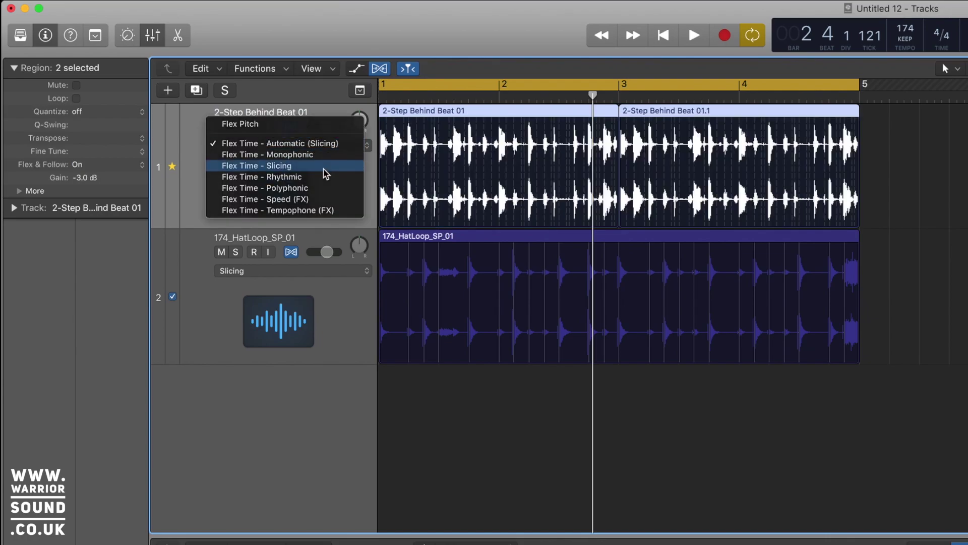
pyautogui.click(324, 169)
pyautogui.press('super+Right')
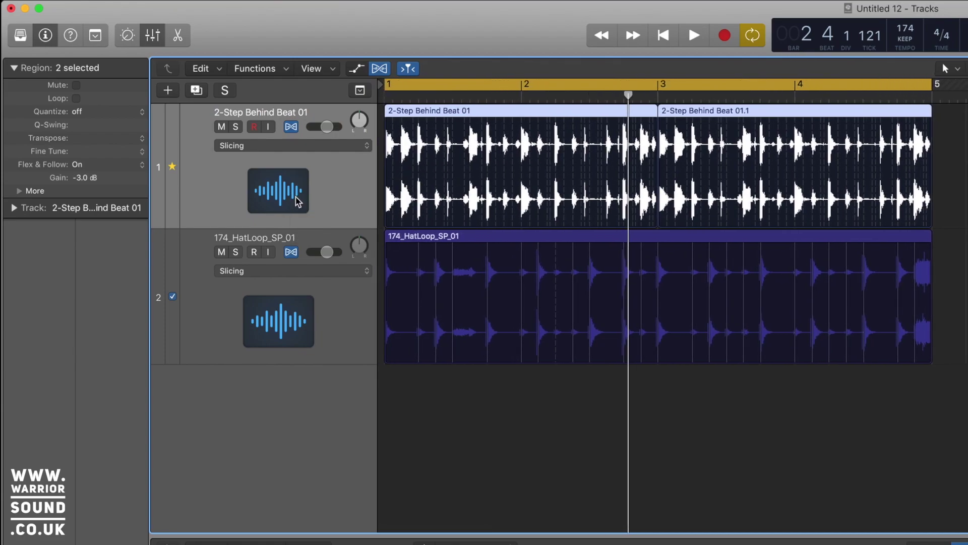
pyautogui.press('i')
pyautogui.press('i')
# - Make a groove template from the 2-Step regions and uncheck the hat loop track's groove matching
pyautogui.click(145, 114)
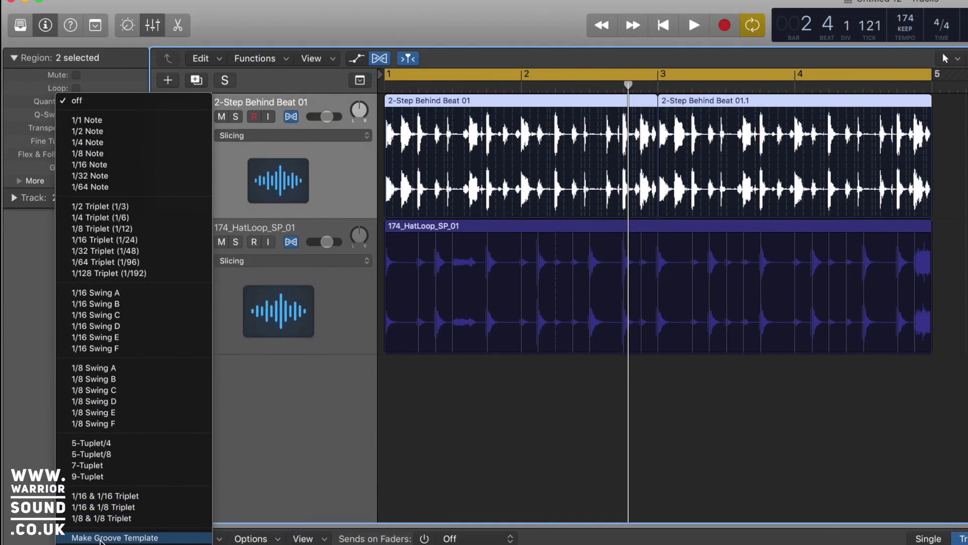
pyautogui.click(101, 538)
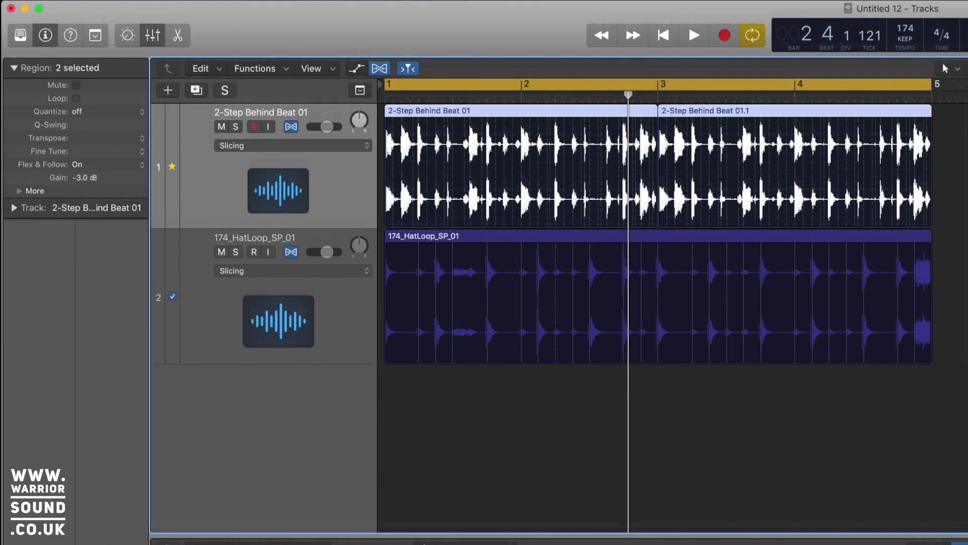
pyautogui.click(883, 239)
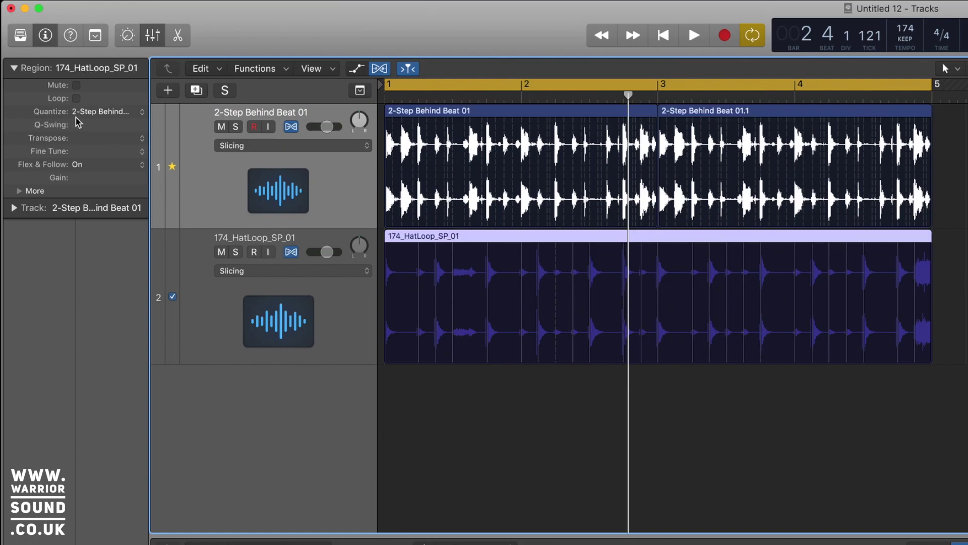
pyautogui.click(139, 112)
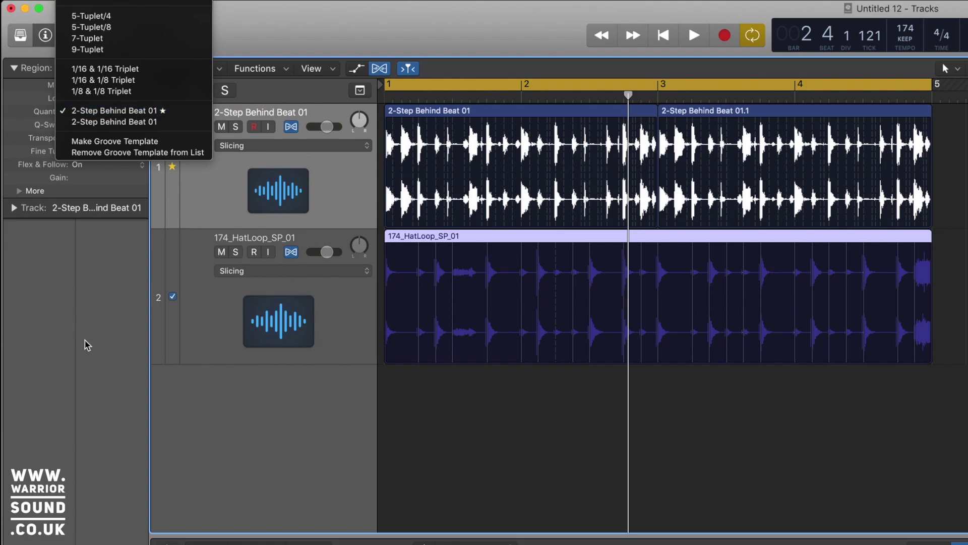
pyautogui.click(143, 328)
pyautogui.click(173, 297)
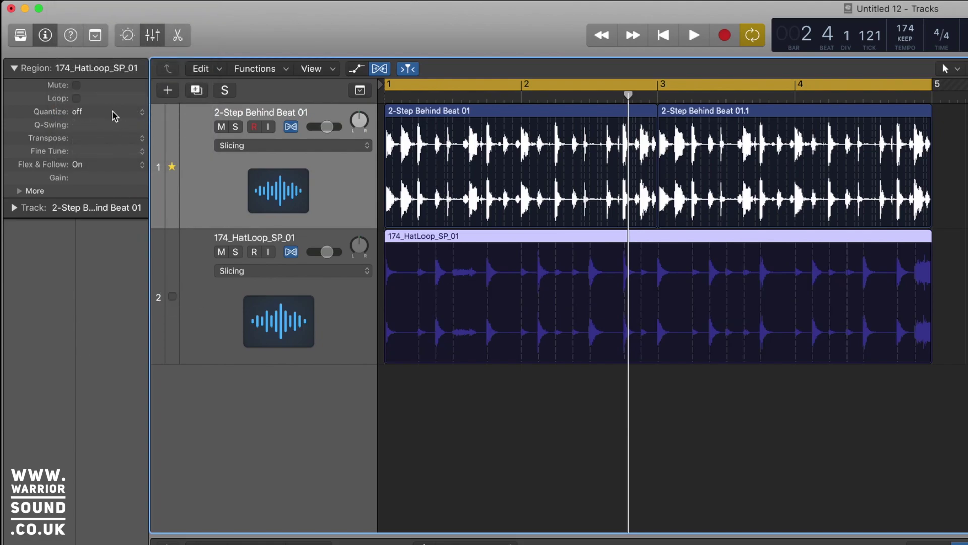
# - Set the HatLoop region's Quantize to 2-Step Behind Beat 01 and play both loops
pyautogui.click(144, 112)
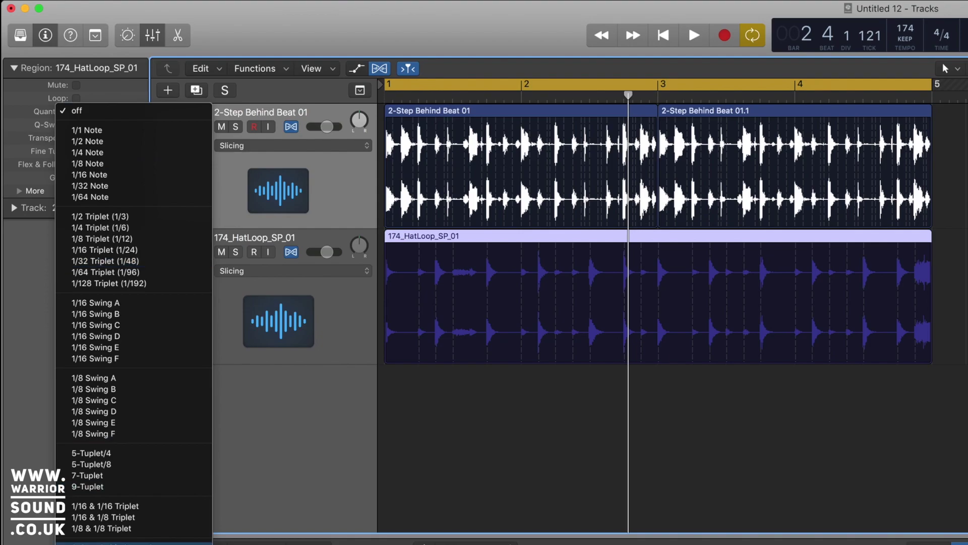
pyautogui.click(116, 543)
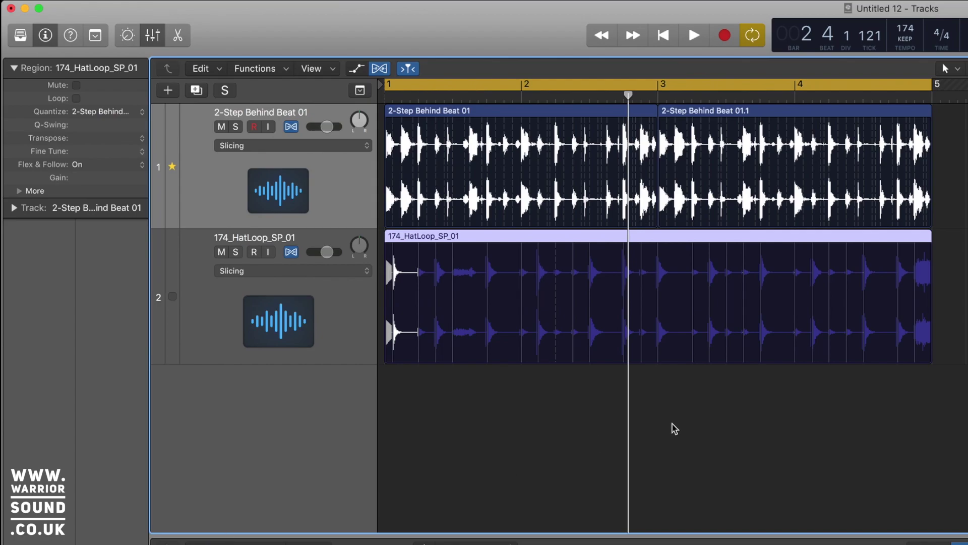
pyautogui.press('space')
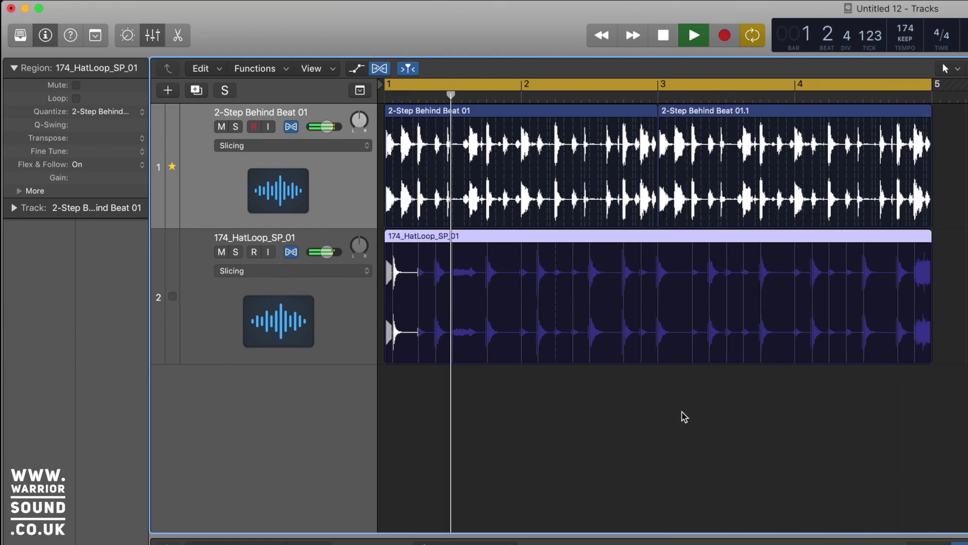
# - Stop playback of the groove-quantized hat loop with Space
pyautogui.press('space')
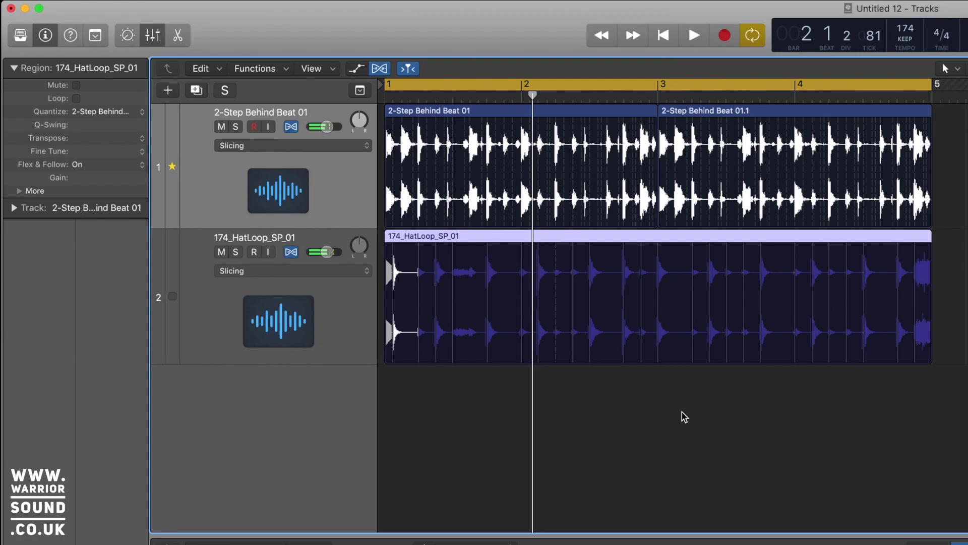